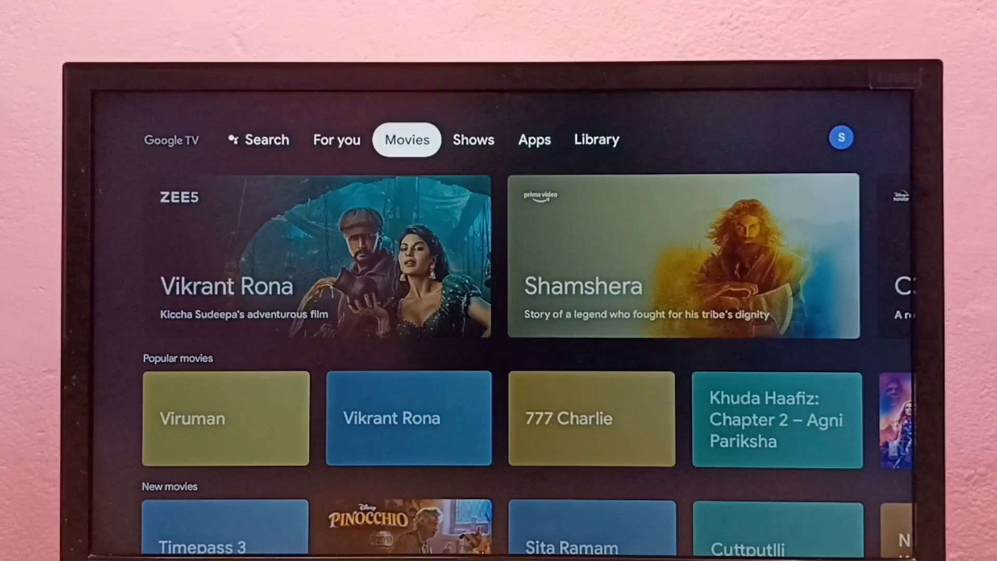
From the Library tab, use the profile panel to reach Settings, then Privacy's Location options.
key("Right")
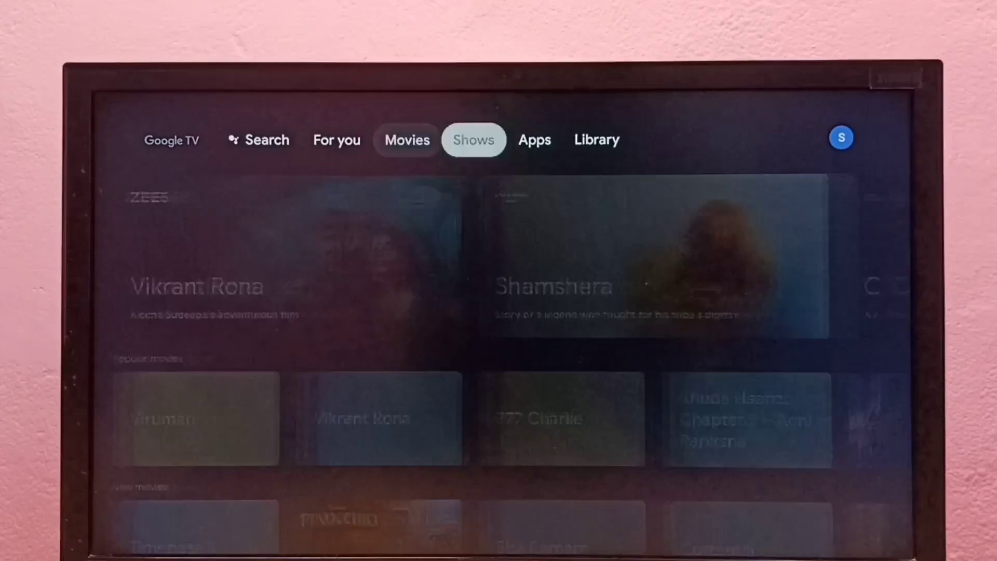
key("Right")
key("Right")
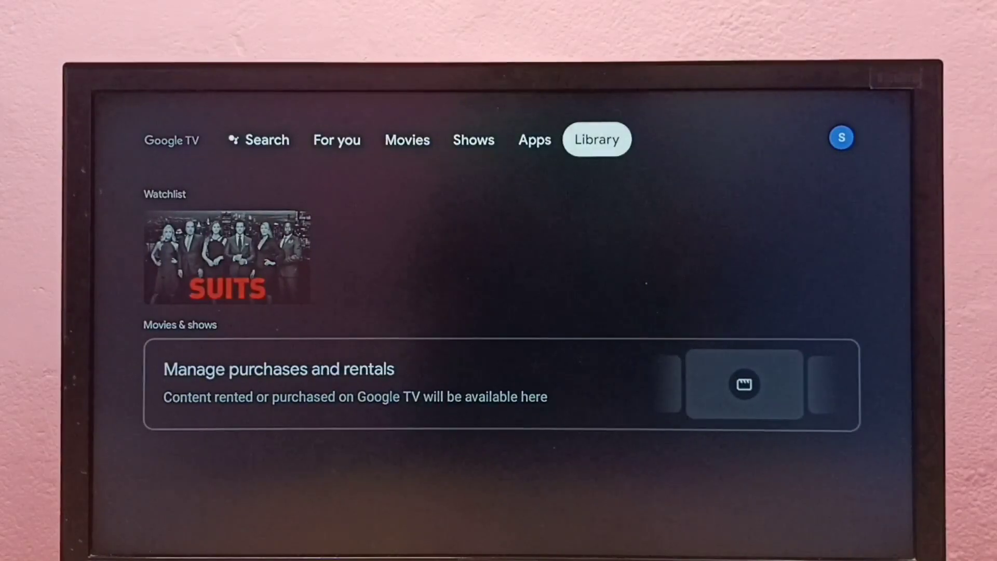
key("Right")
key("Return")
key("Down")
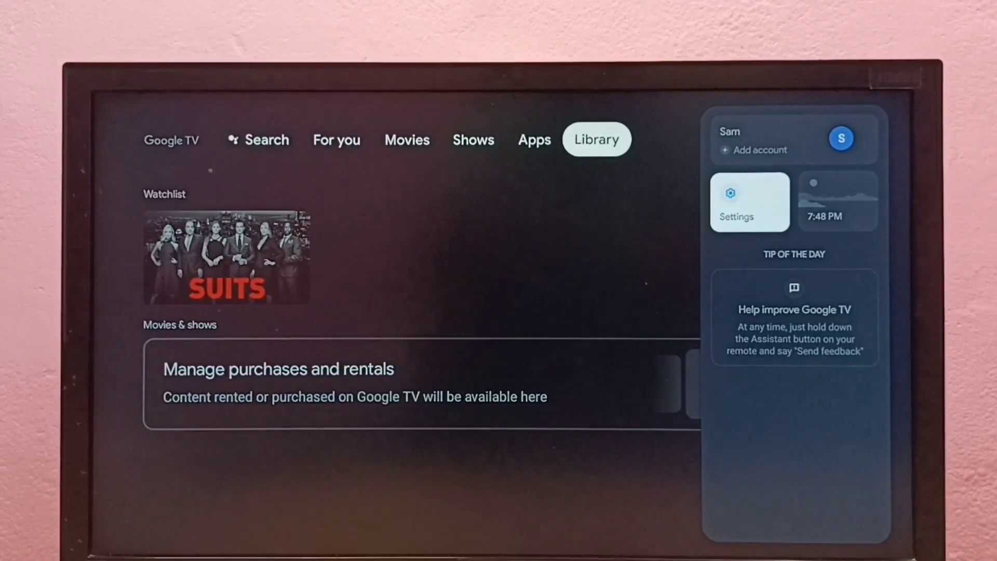
key("Return")
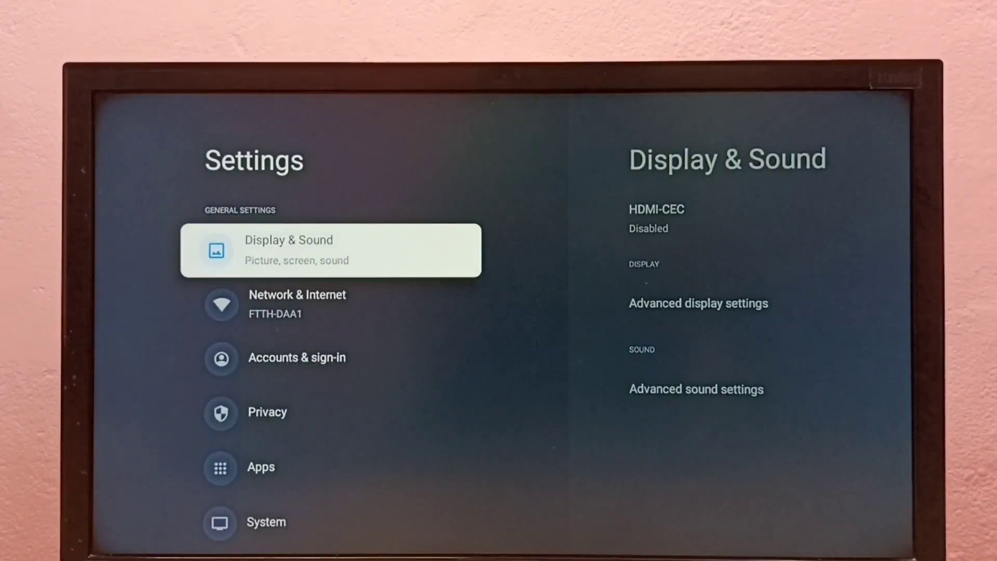
key("Down")
key("Down")
key("Down")
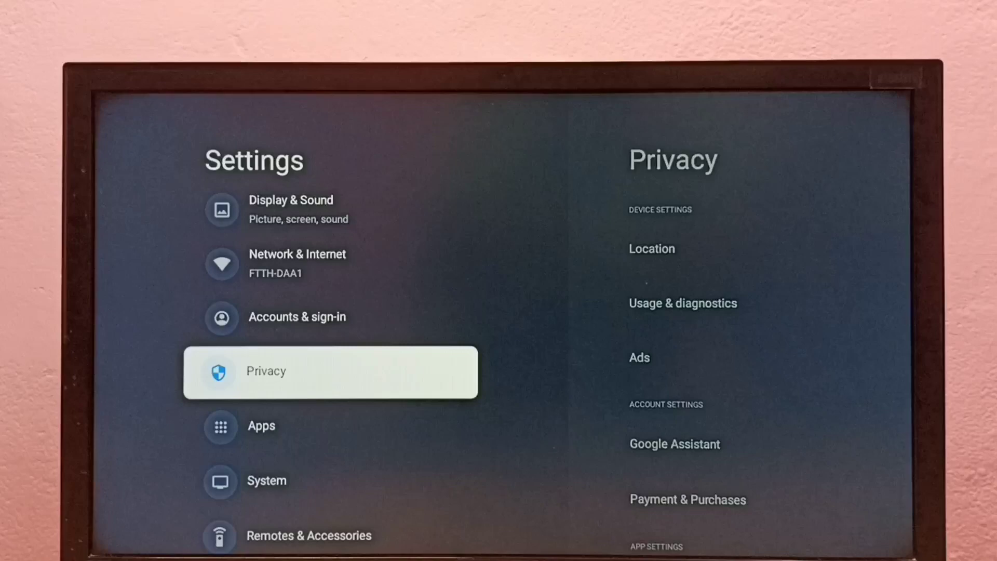
key("Return")
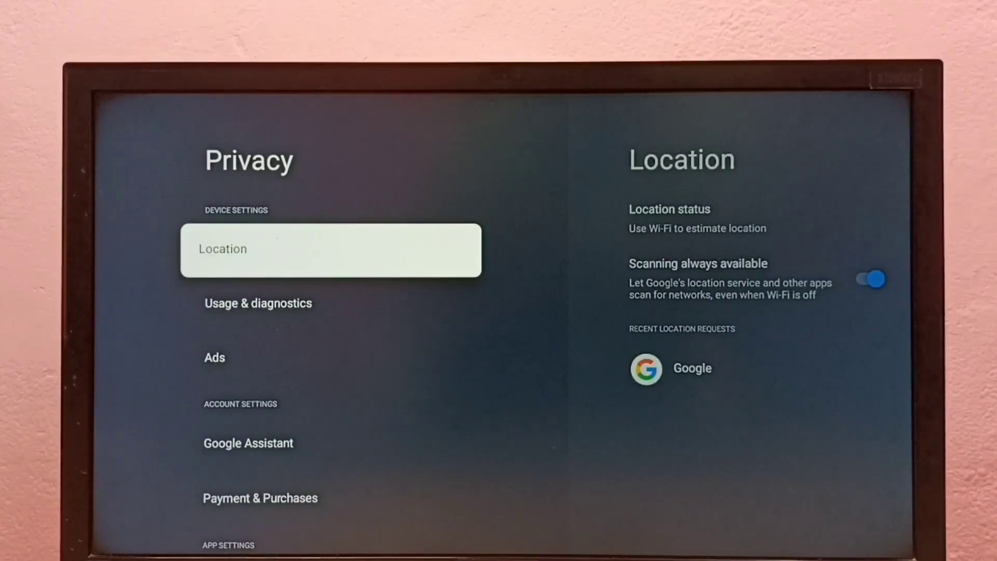
Set Location status to Off.
key("Return")
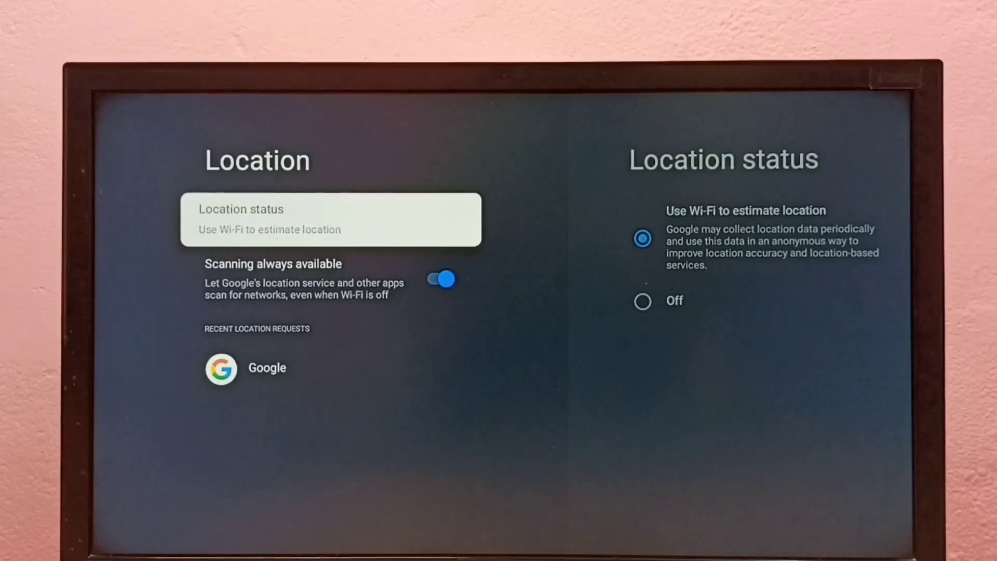
key("Return")
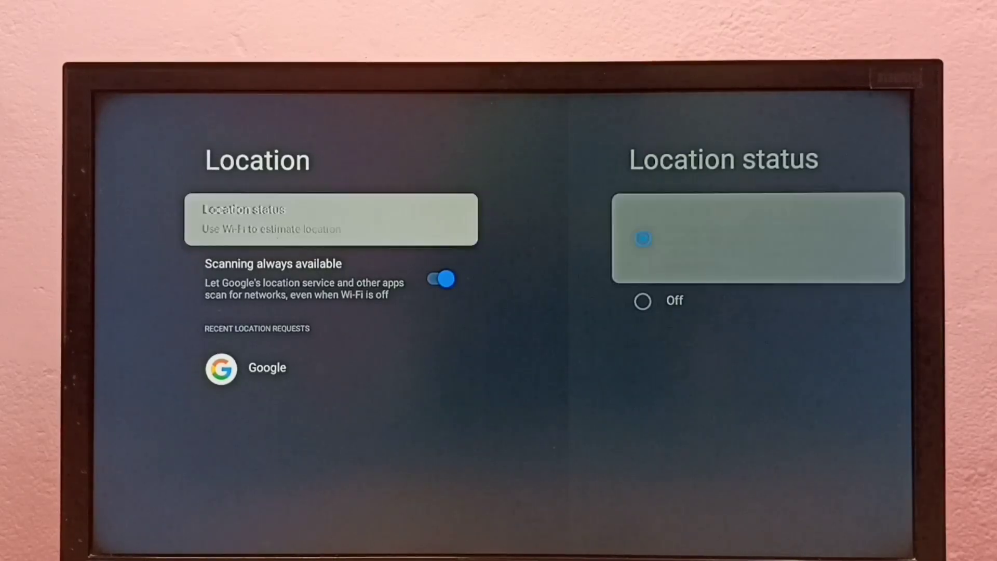
key("Down")
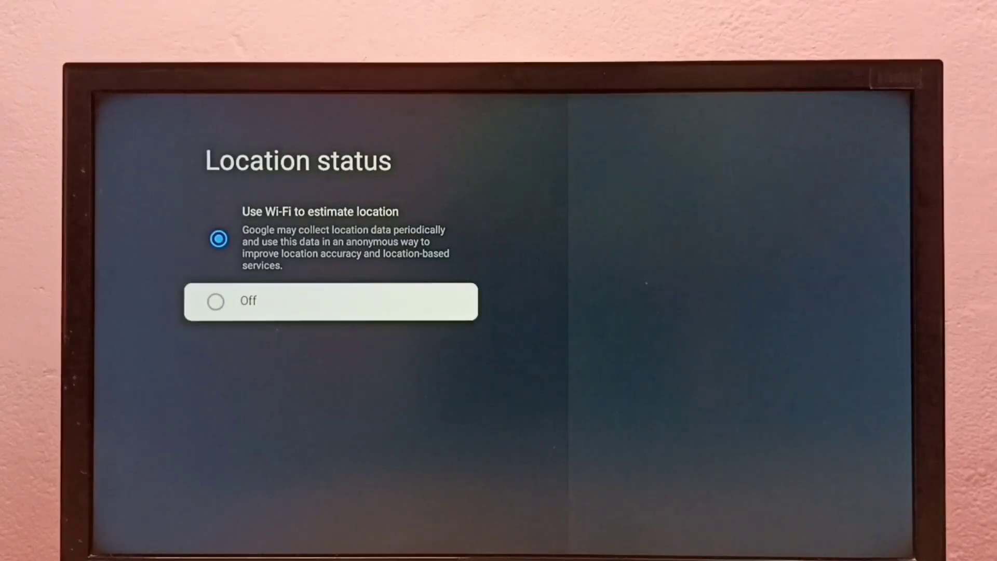
key("Return")
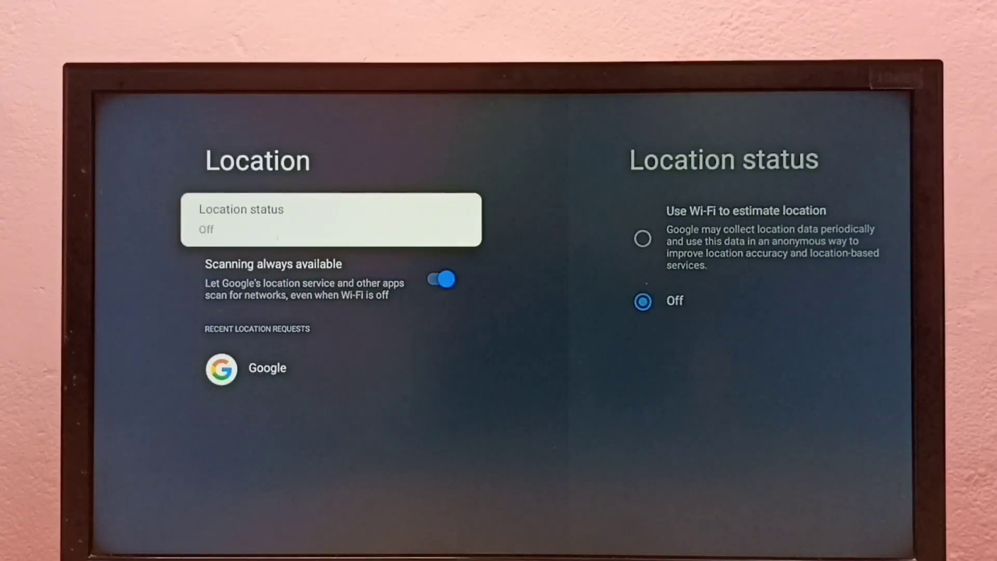
Turn off Scanning always available.
key("Down")
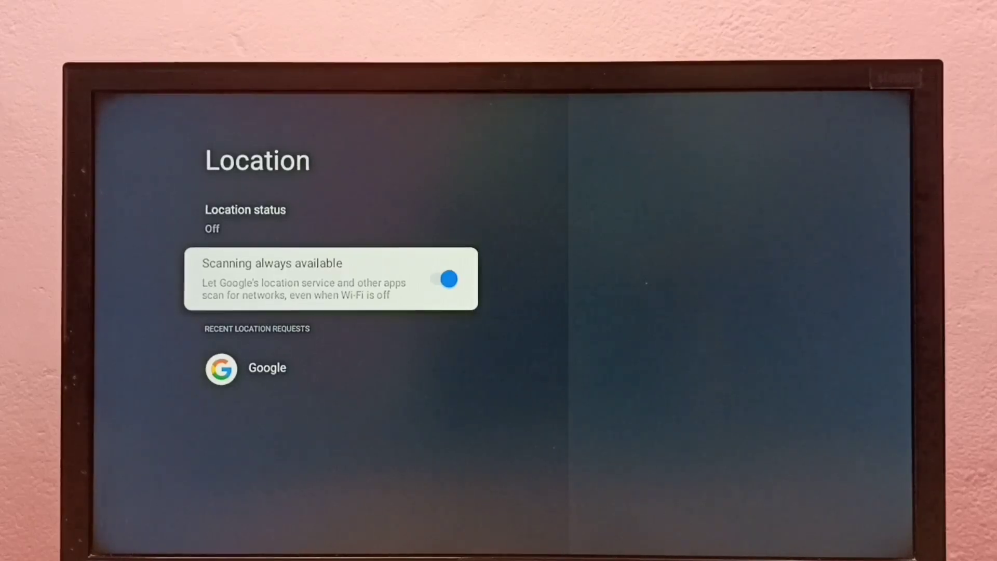
key("Return")
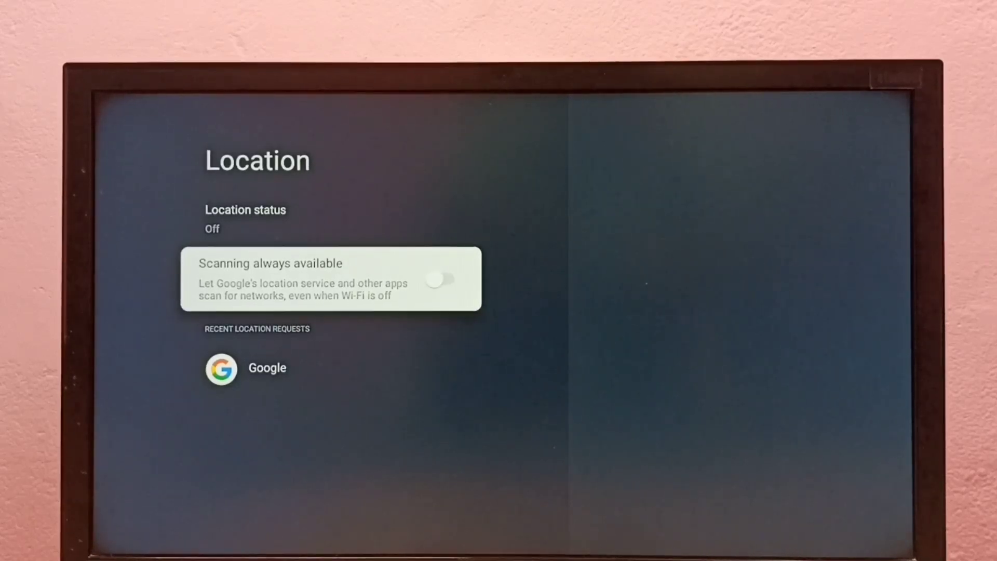
key("Up")
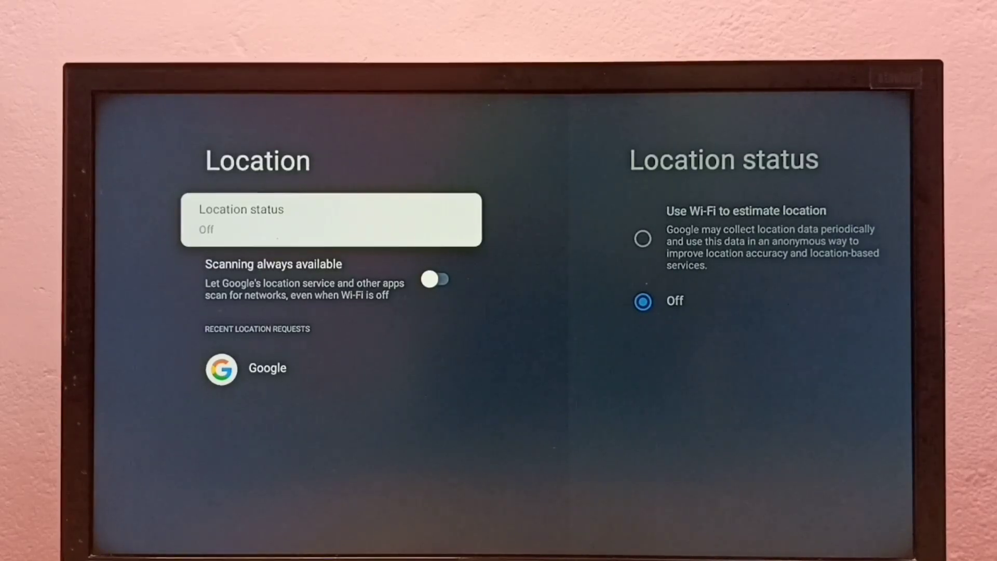
Switch Usage & diagnostics sharing off, then return to Privacy with Ads highlighted.
key("Escape")
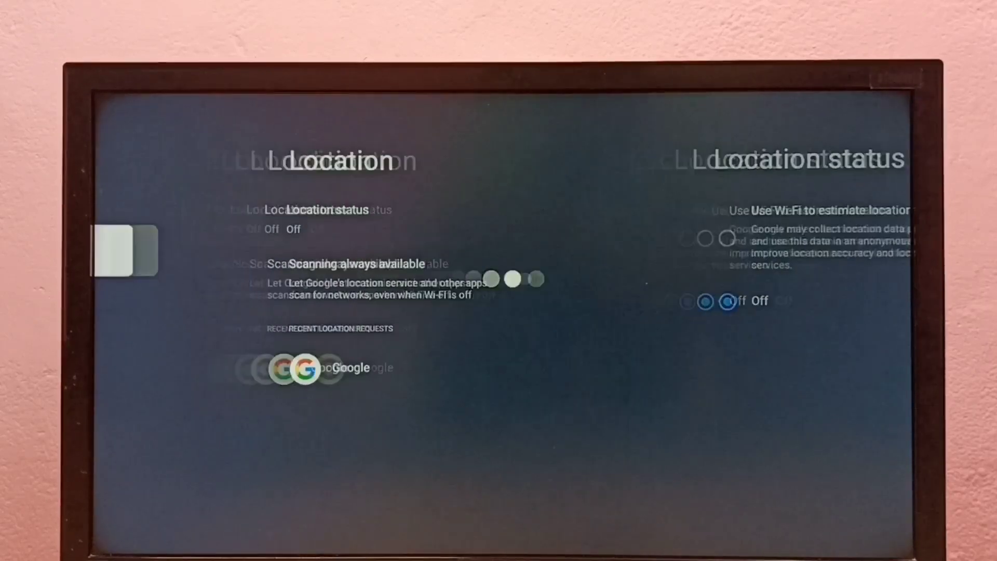
key("Down")
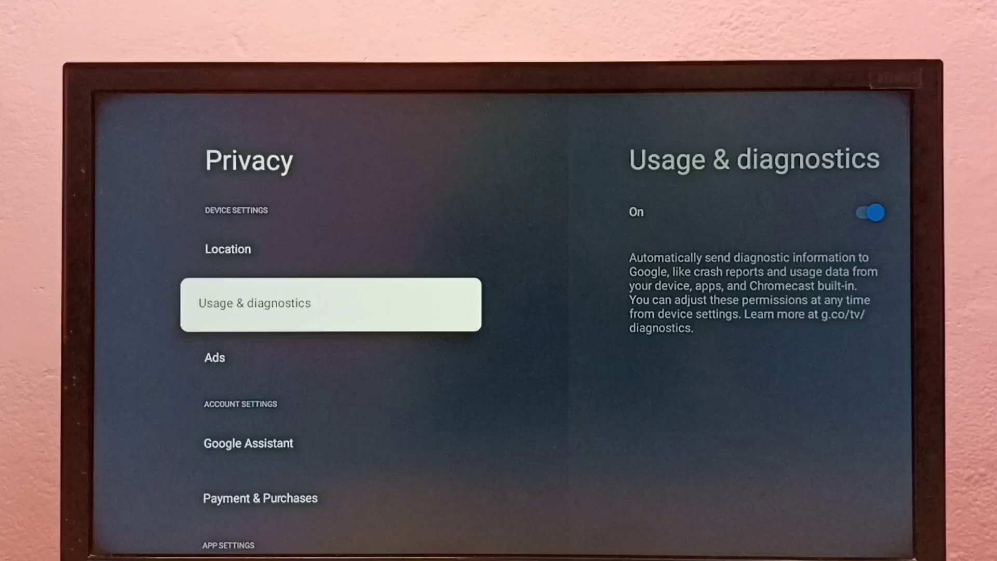
key("Return")
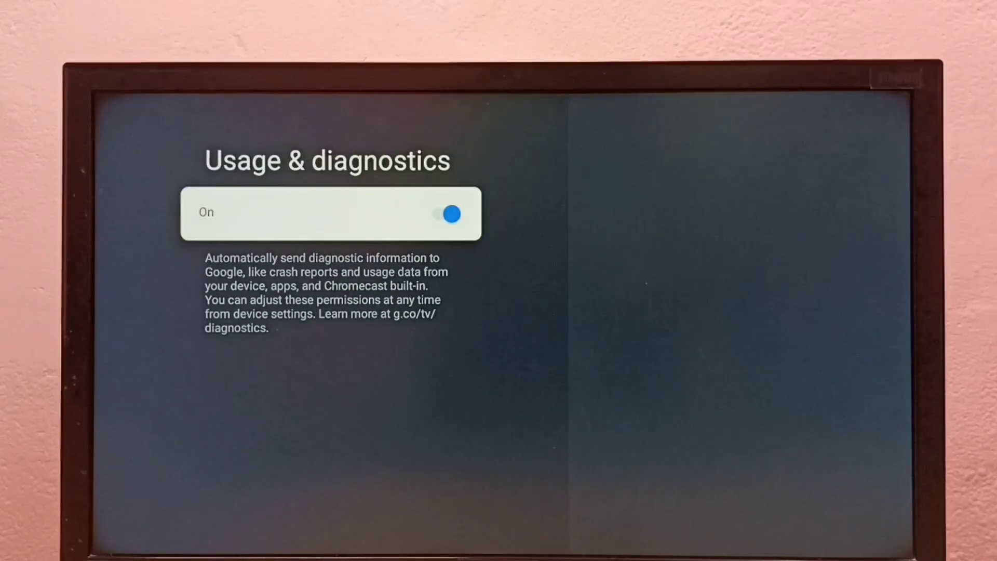
key("Return")
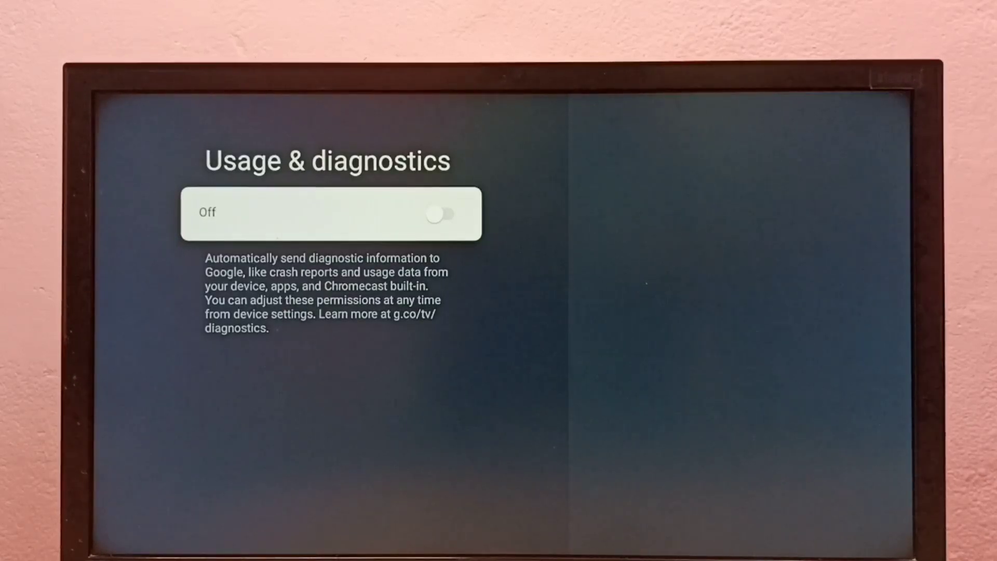
key("Escape")
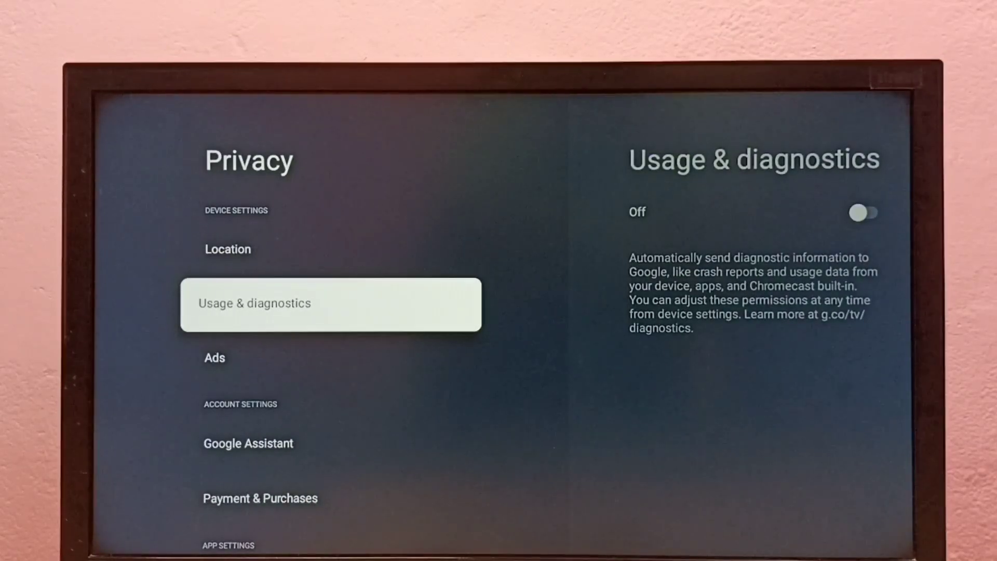
key("Down")
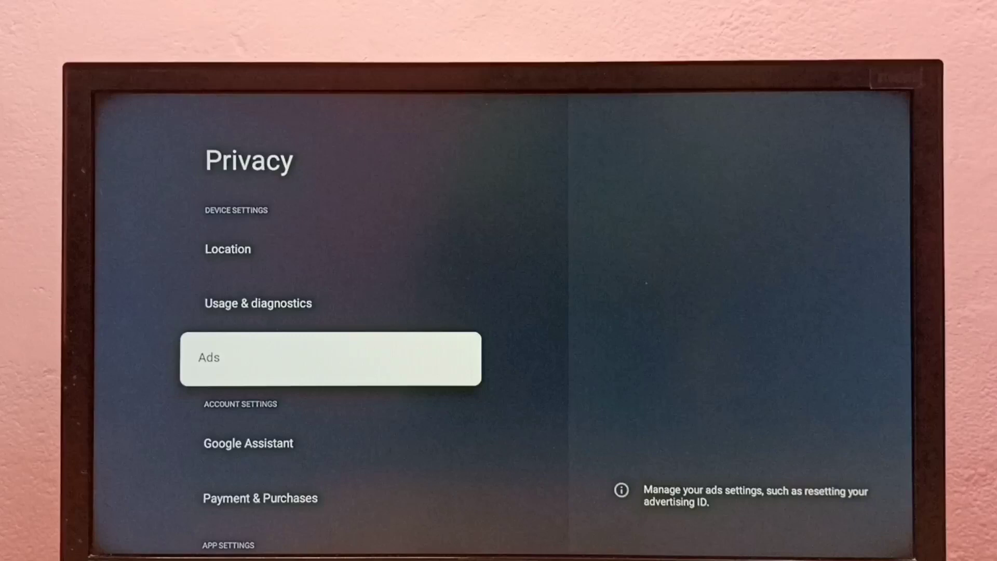
Open Ads and browse the Reset and Delete advertising ID options, ending on Delete.
key("Return")
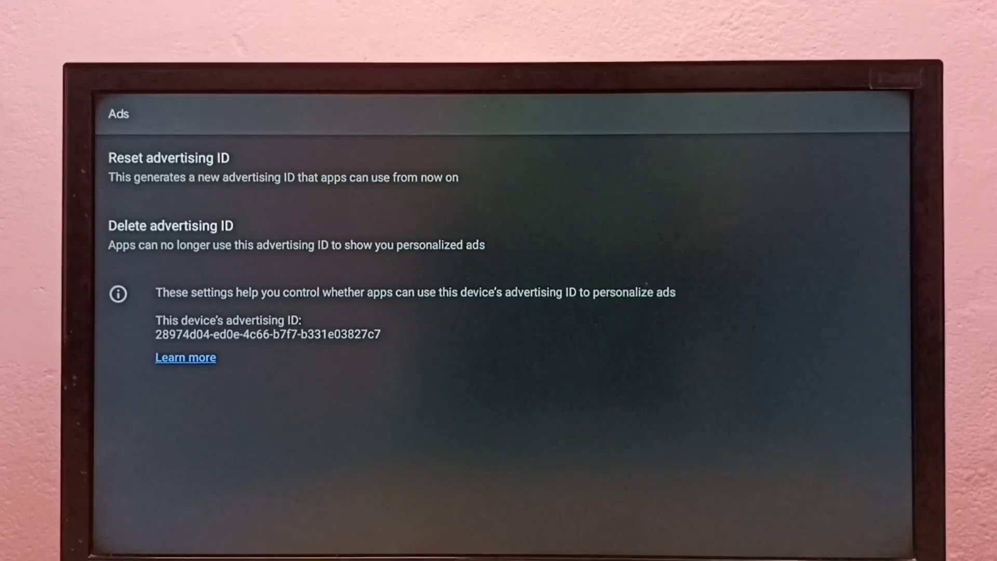
key("Up")
key("Up")
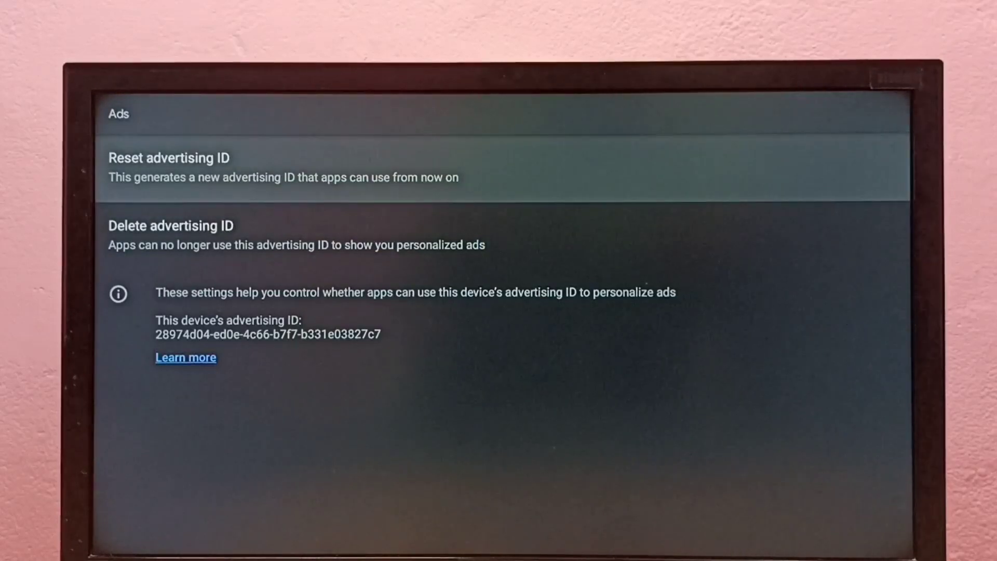
key("Down")
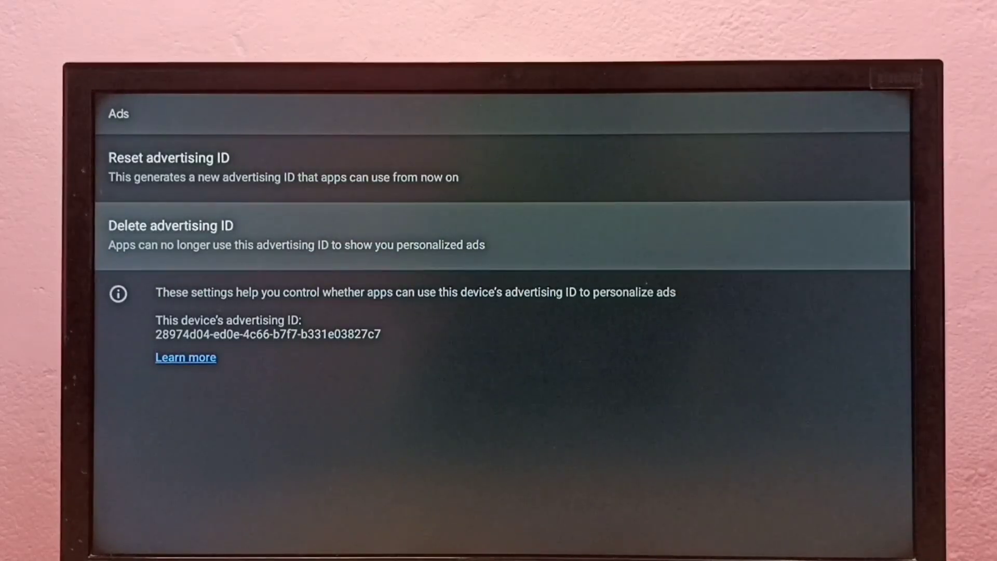
key("Up")
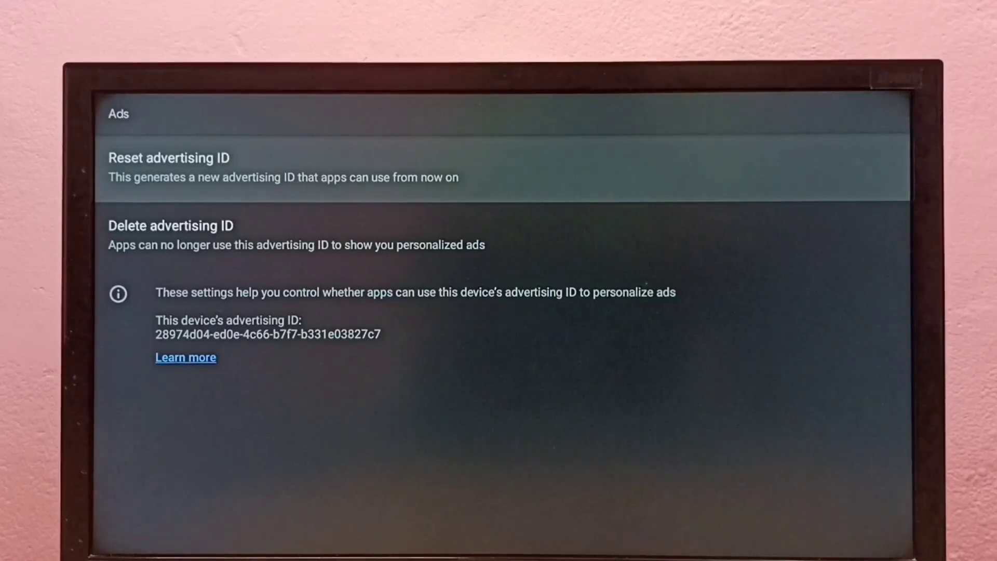
key("Down")
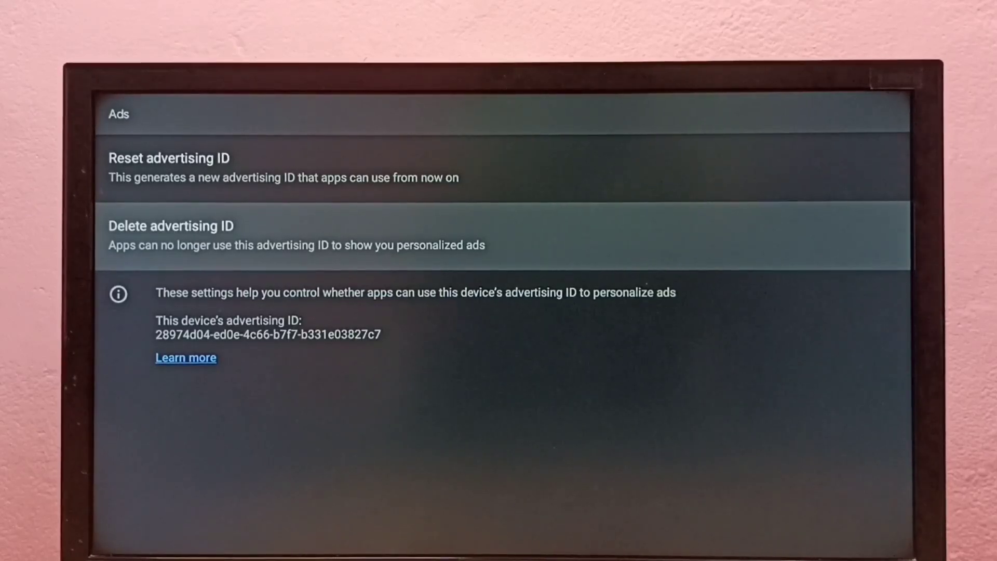
Reset the advertising ID and confirm in the dialog.
key("Up")
key("Return")
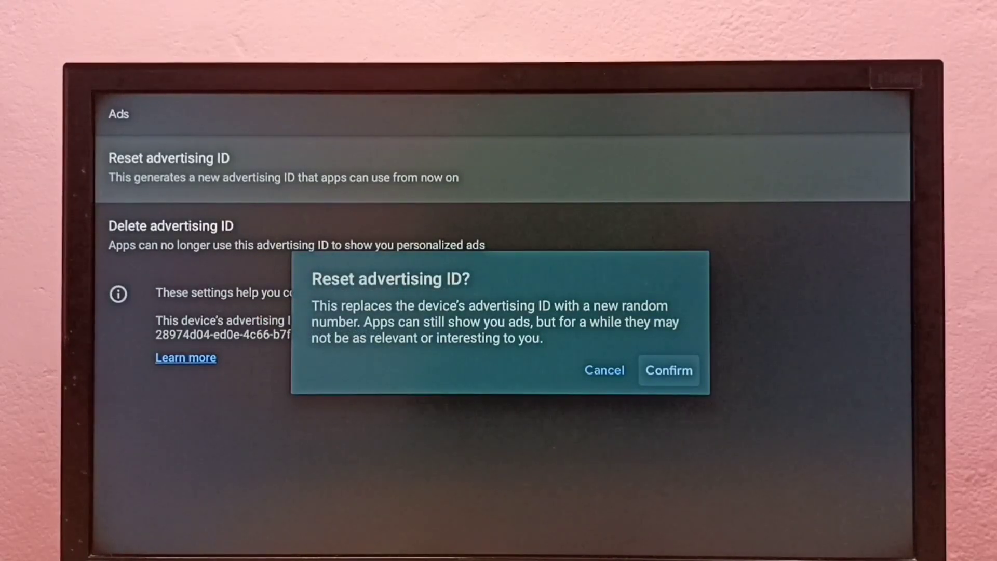
key("Return")
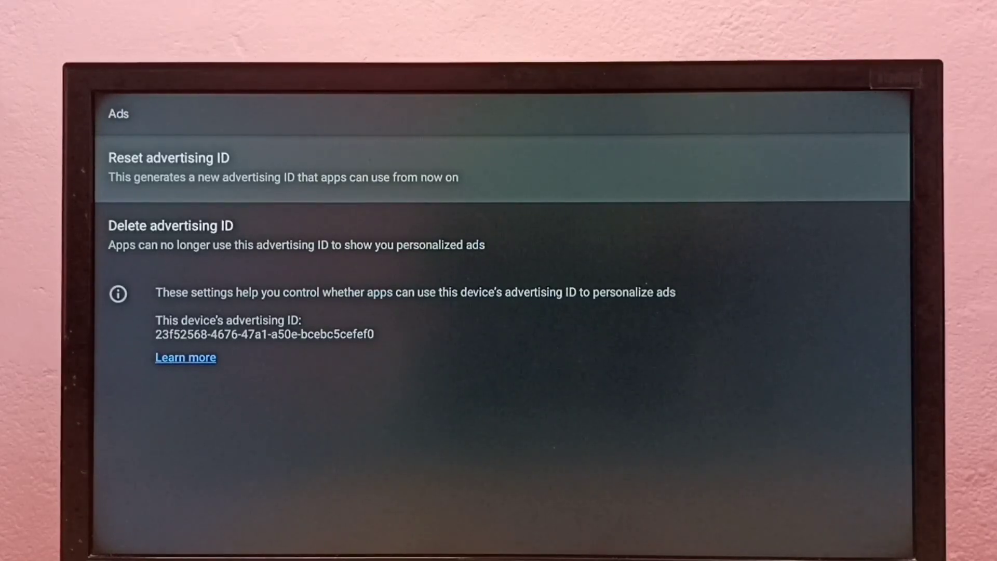
Back out of Ads and Privacy to the main Settings list.
key("Escape")
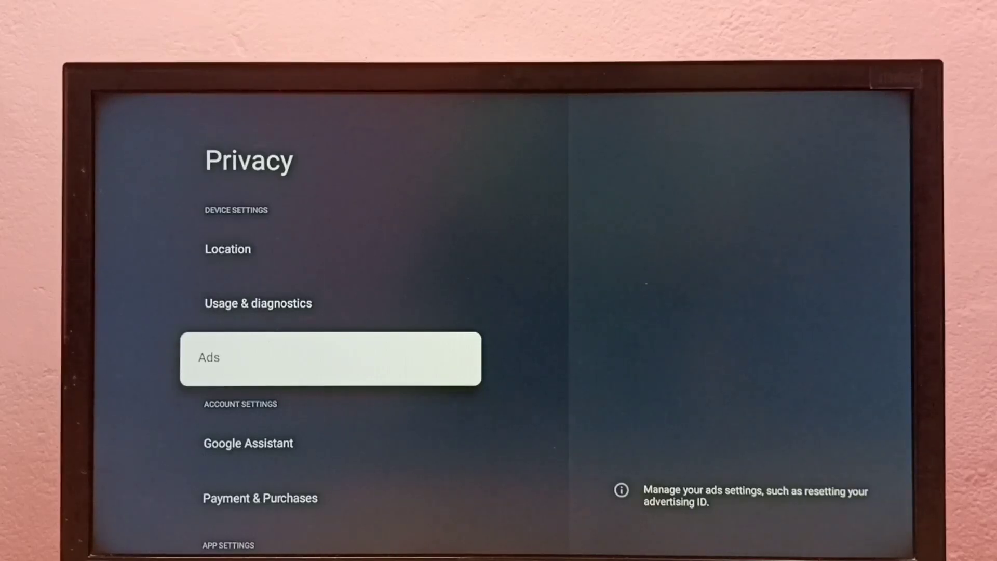
key("Escape")
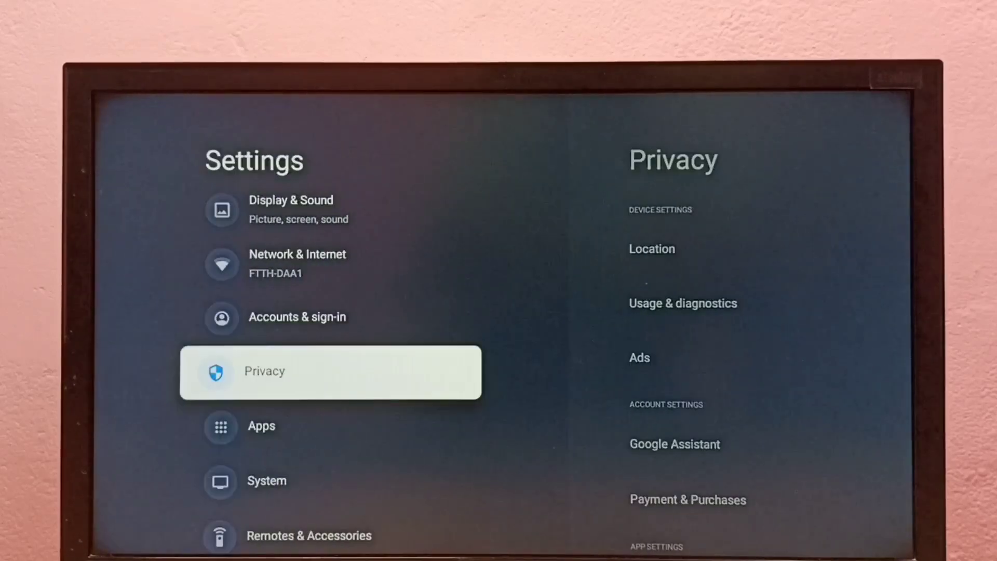